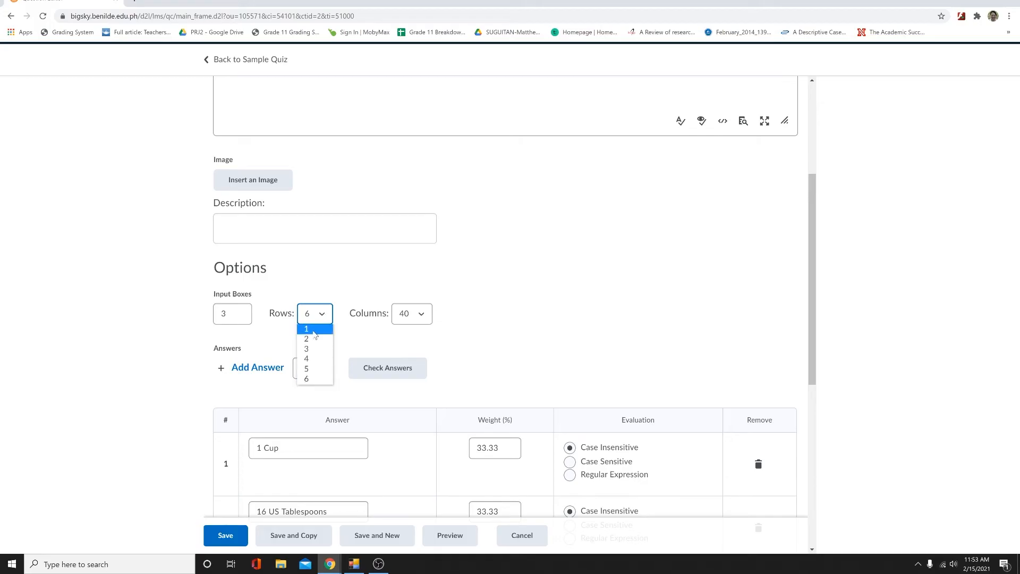
Set the question's input boxes to 1 row and 20 columns and preview the question
{"action": "left_click", "coordinate": [314, 330]}
{"action": "left_click", "coordinate": [410, 315]}
{"action": "left_click", "coordinate": [410, 330]}
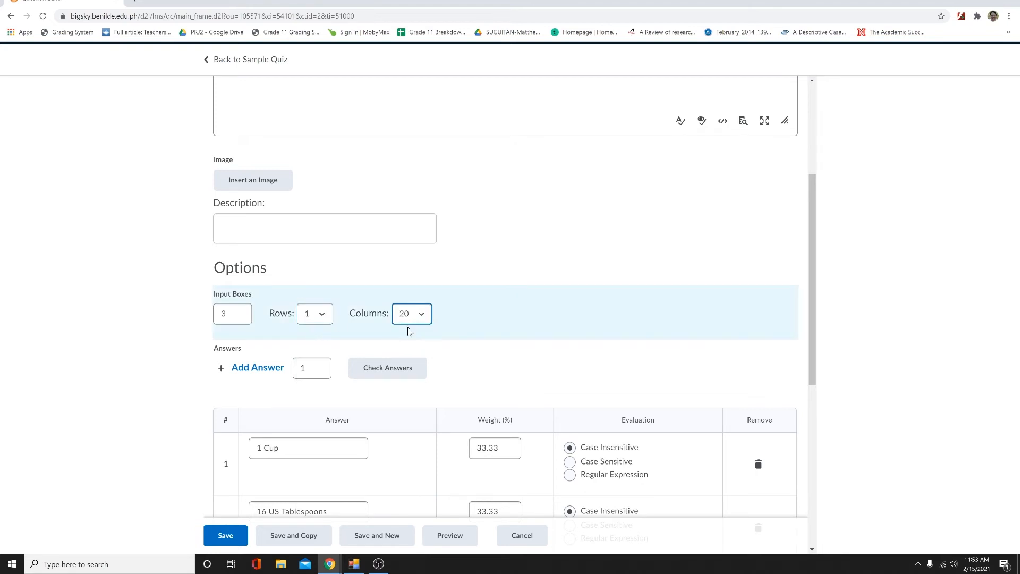
{"action": "left_click", "coordinate": [475, 310]}
{"action": "left_click", "coordinate": [449, 536]}
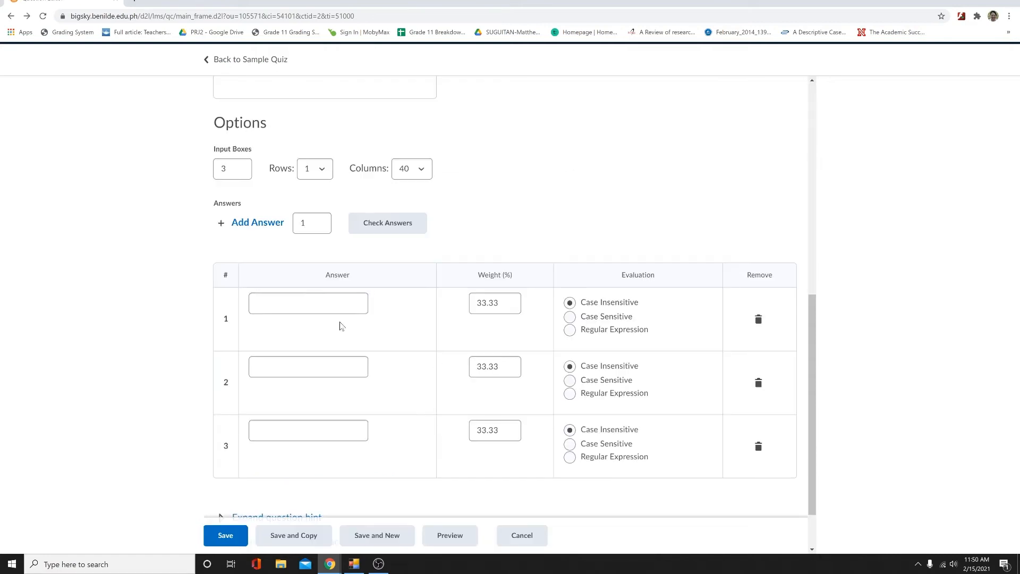
Enter "1 Cup", "16 US Tablespoons" and "48 US Teaspoons" as the three accepted answers
{"action": "type", "text": "1 Cup"}
{"action": "key", "text": "Tab"}
{"action": "type", "text": "16 US Tablespoons"}
{"action": "key", "text": "Tab"}
{"action": "type", "text": "48 US Teaspoons"}
{"action": "scroll", "coordinate": [411, 452], "scroll_direction": "down", "scroll_amount": 1}
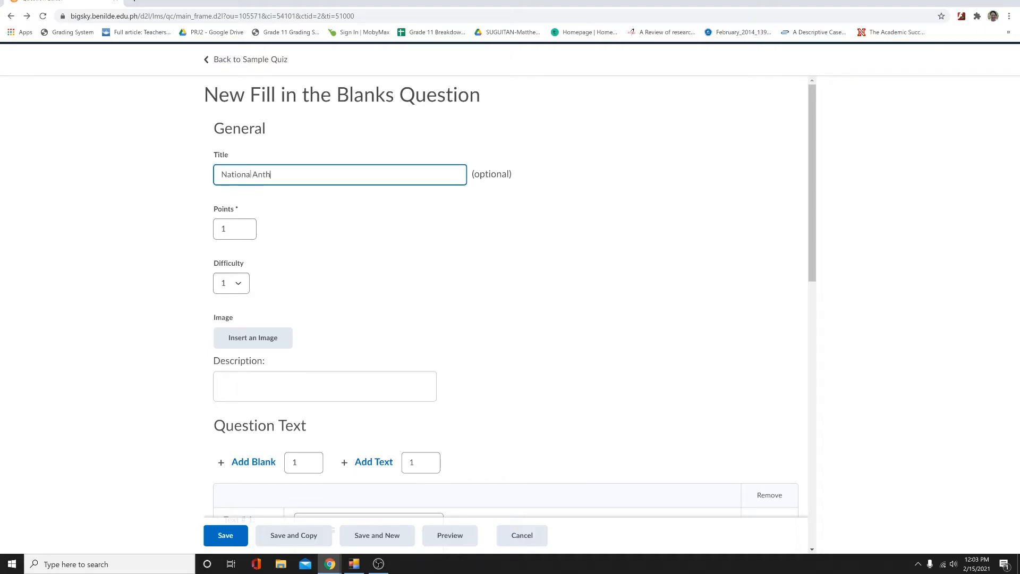
Title the fill-in-the-blanks question "National Anthem" and make it worth 5 points
{"action": "type", "text": "m"}
{"action": "key", "text": "Tab"}
{"action": "key", "text": "Tab"}
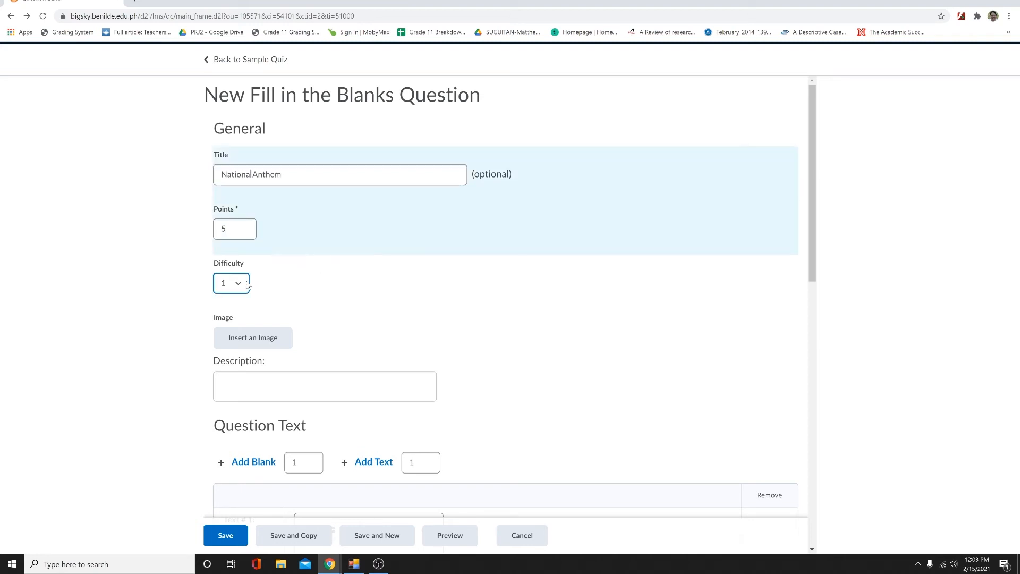
Enter "Bayang Magilu" as the first text part, "Perlas" as the first blank's answer and "ng silanganan." as the second text part
{"action": "scroll", "coordinate": [648, 277], "scroll_direction": "down", "scroll_amount": 5}
{"action": "scroll", "coordinate": [647, 278], "scroll_direction": "down", "scroll_amount": 1}
{"action": "type", "text": "Bayang Magilu"}
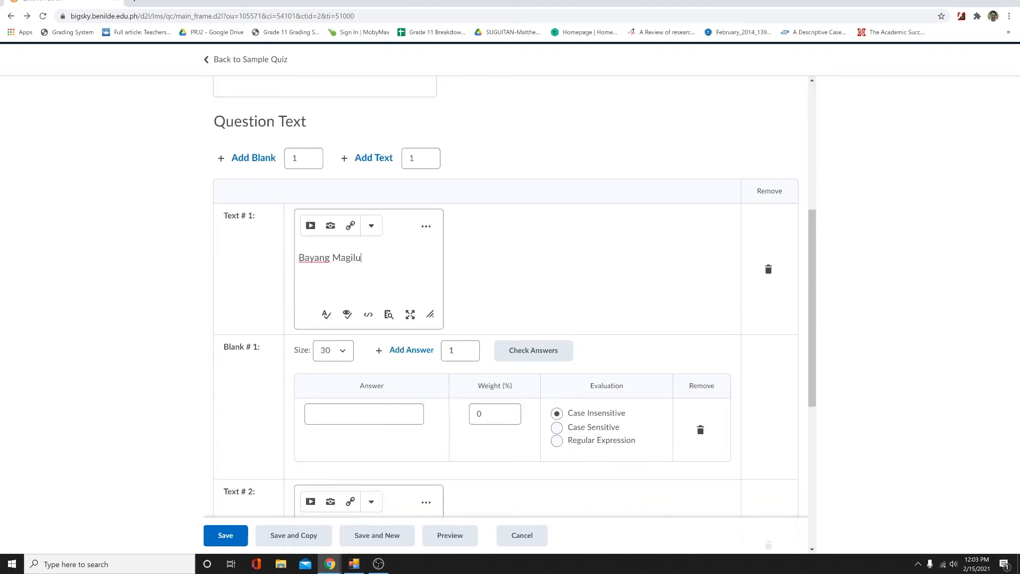
{"action": "key", "text": "Tab"}
{"action": "type", "text": "Pe"}
{"action": "key", "text": "Tab"}
{"action": "type", "text": "20"}
{"action": "scroll", "coordinate": [478, 444], "scroll_direction": "down", "scroll_amount": 2}
{"action": "type", "text": "ilanganan."}
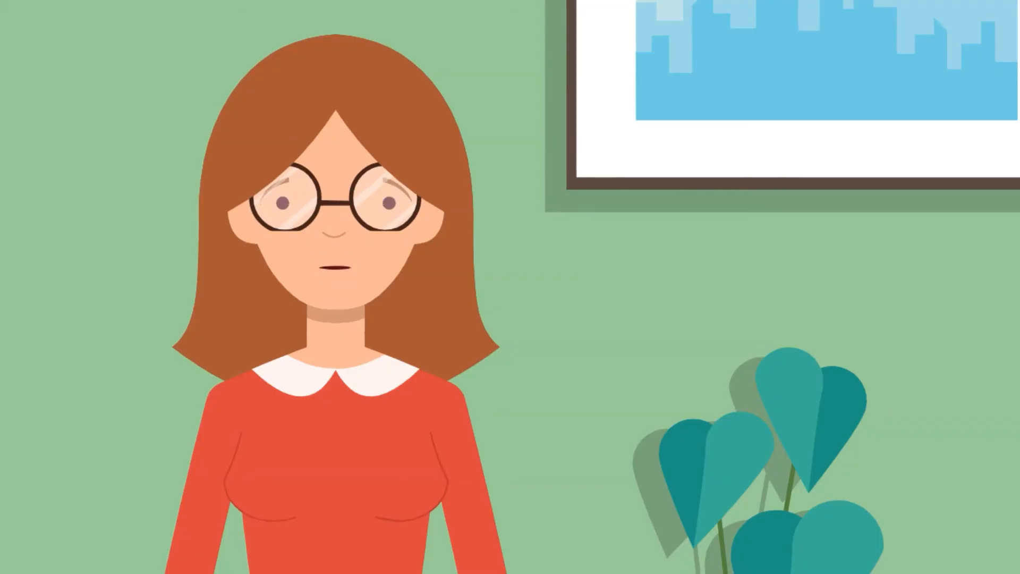
Set the weights of the answers "Perlas" and "Alab" to 50% each and preview the question
{"action": "type", "text": "50"}
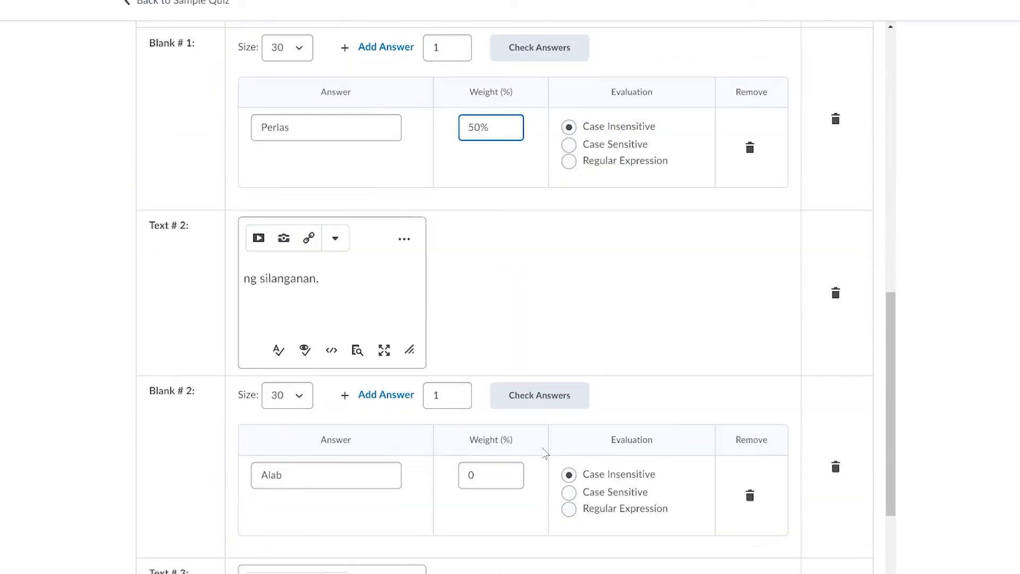
{"action": "double_click", "coordinate": [473, 475]}
{"action": "type", "text": "50"}
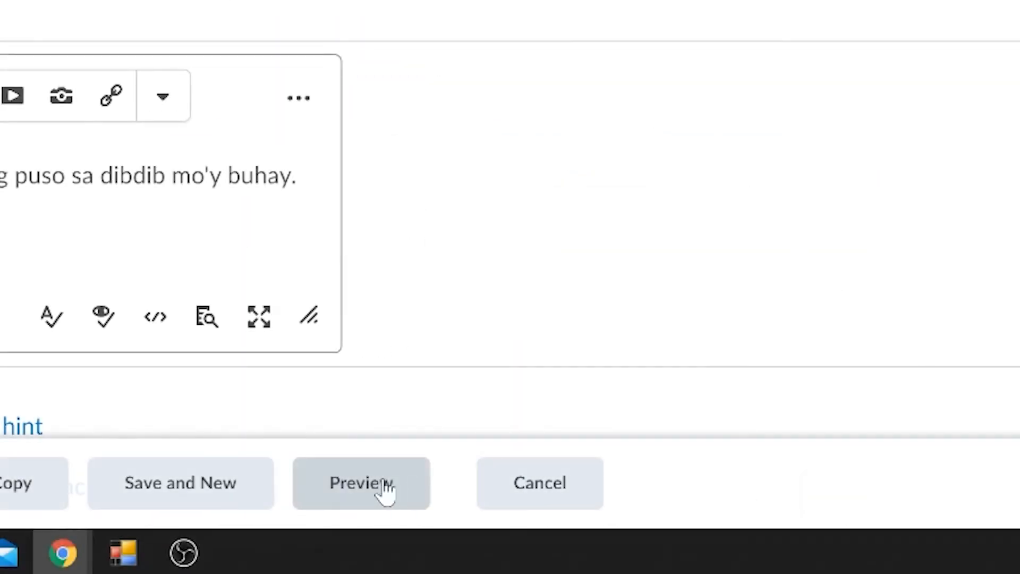
{"action": "left_click", "coordinate": [383, 489]}
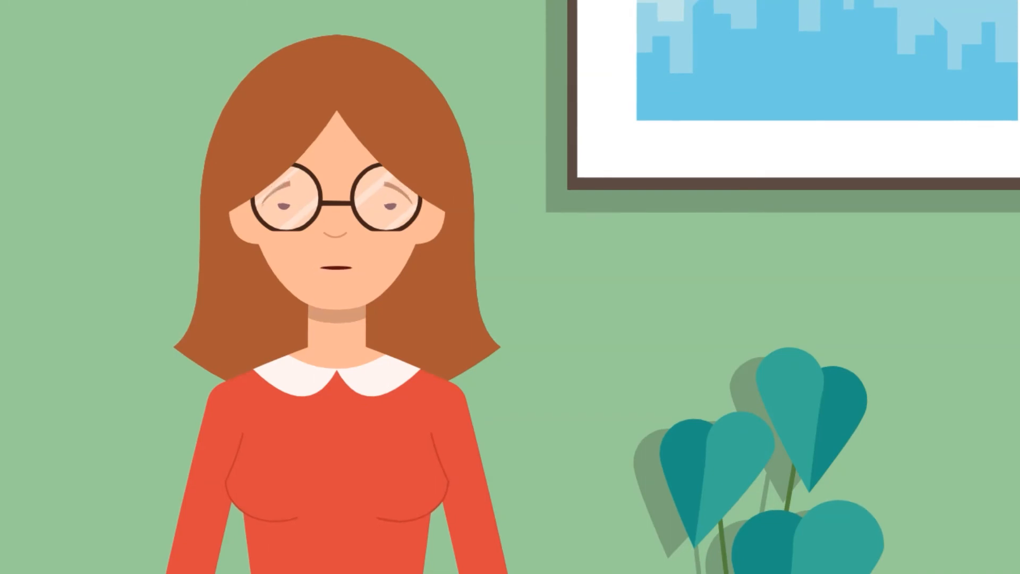
Title the matching question "BONUS: Brand Awareness", set 3 points and enter "Match the brands with their respective taglines." as the question text
{"action": "type", "text": "BONUS: Brand Awareness"}
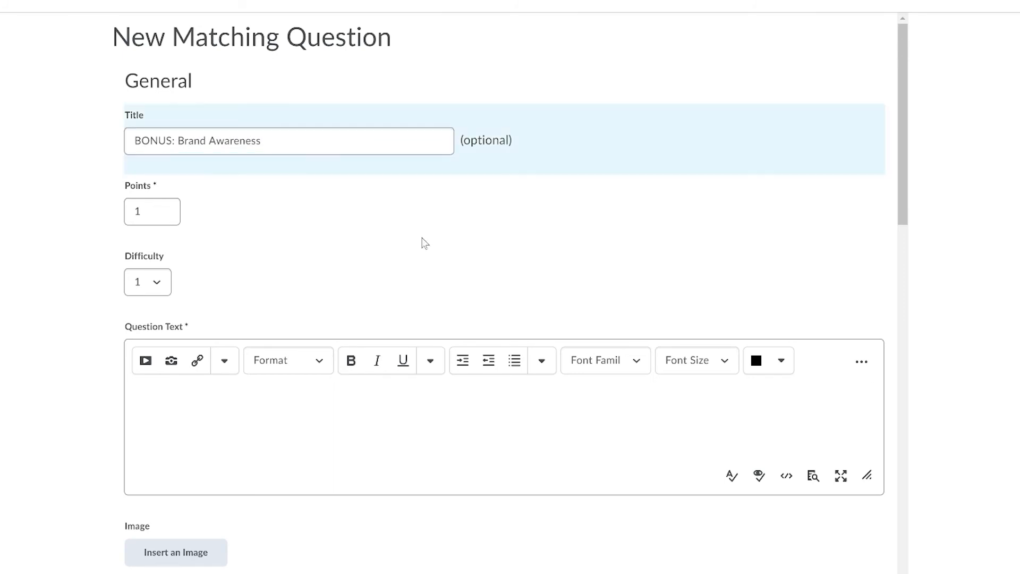
{"action": "left_click_drag", "start_coordinate": [178, 204], "coordinate": [16, 189]}
{"action": "type", "text": "3"}
{"action": "left_click", "coordinate": [261, 413]}
{"action": "type", "text": "Match the brands with their respective taglines."}
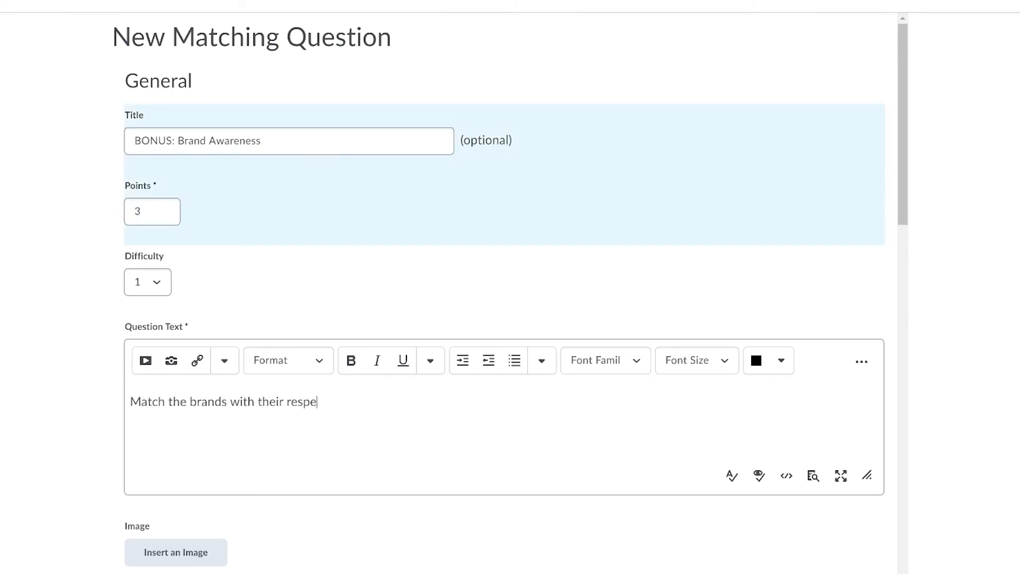
Set the matching question's grading to Equally weighted
{"action": "scroll", "coordinate": [439, 426], "scroll_direction": "down", "scroll_amount": 5}
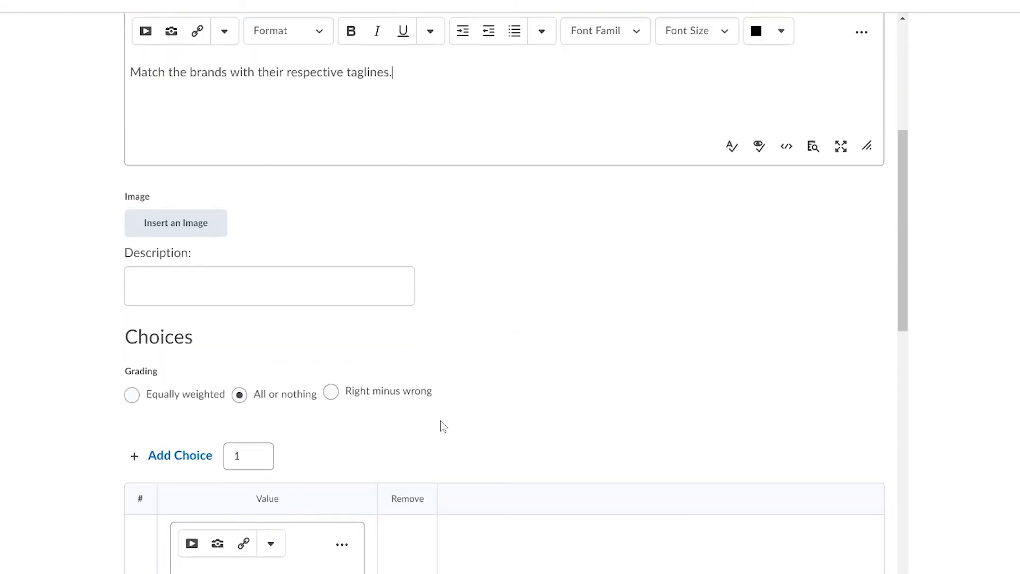
{"action": "scroll", "coordinate": [440, 423], "scroll_direction": "down", "scroll_amount": 2}
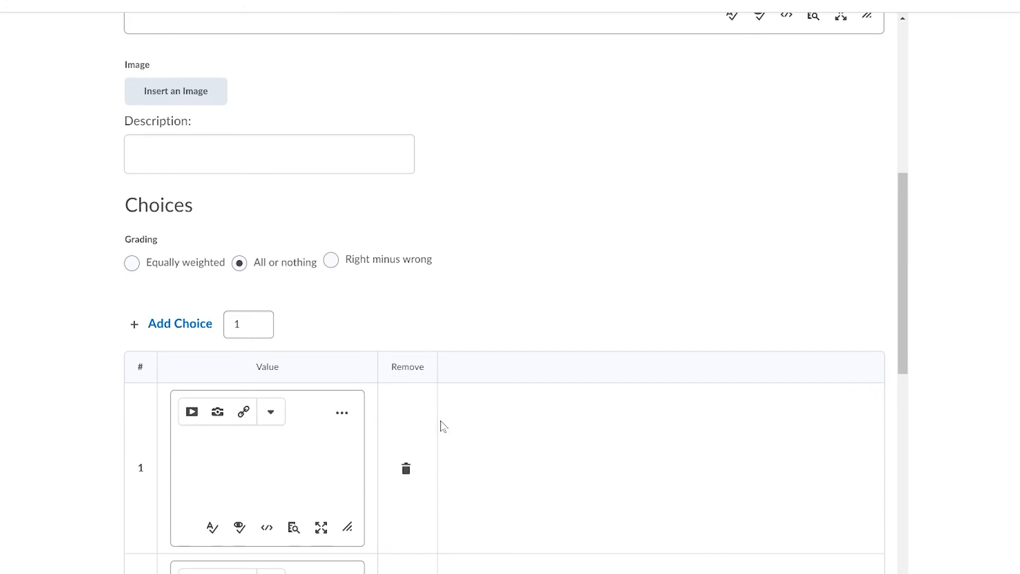
{"action": "left_click", "coordinate": [132, 264]}
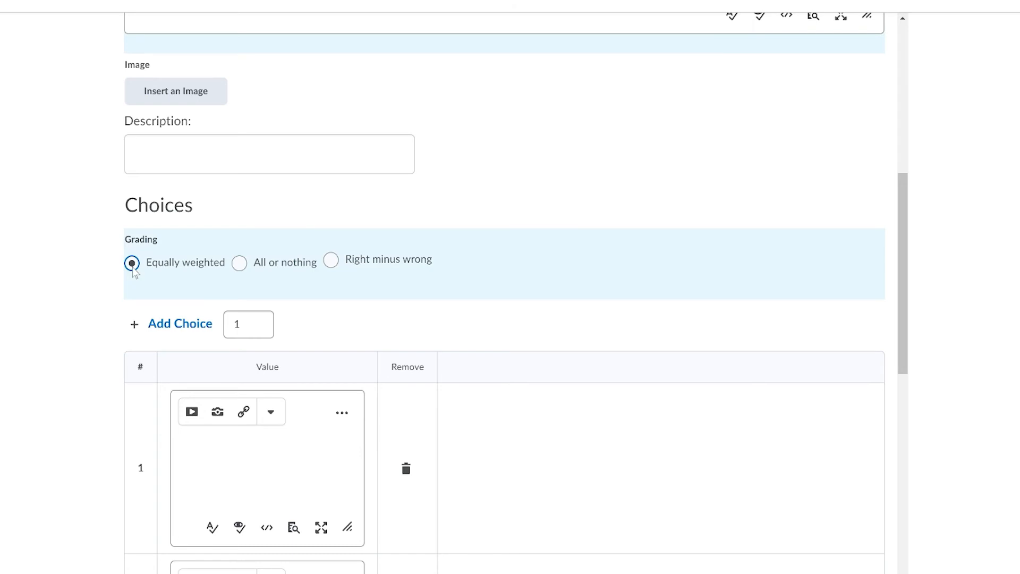
Enter "Nike" and "McDonalds" as the first two choices and add "KFC" as a third choice
{"action": "scroll", "coordinate": [636, 265], "scroll_direction": "down", "scroll_amount": 3}
{"action": "type", "text": "Nike"}
{"action": "left_click", "coordinate": [181, 426]}
{"action": "type", "text": "McDo"}
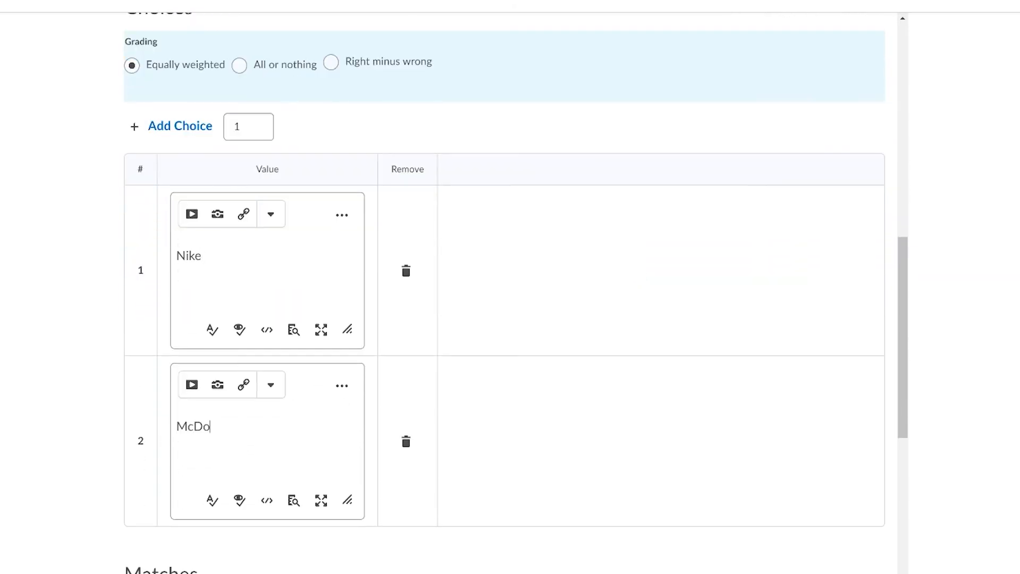
{"action": "type", "text": "nalds"}
{"action": "left_click", "coordinate": [159, 128]}
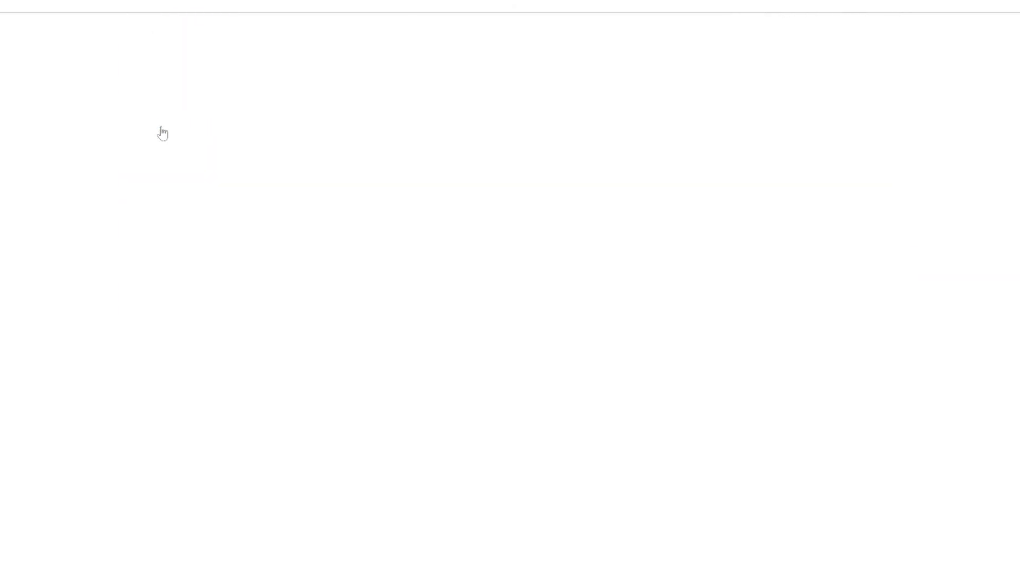
{"action": "scroll", "coordinate": [333, 267], "scroll_direction": "down", "scroll_amount": 2}
{"action": "left_click", "coordinate": [255, 465]}
{"action": "type", "text": "KFC"}
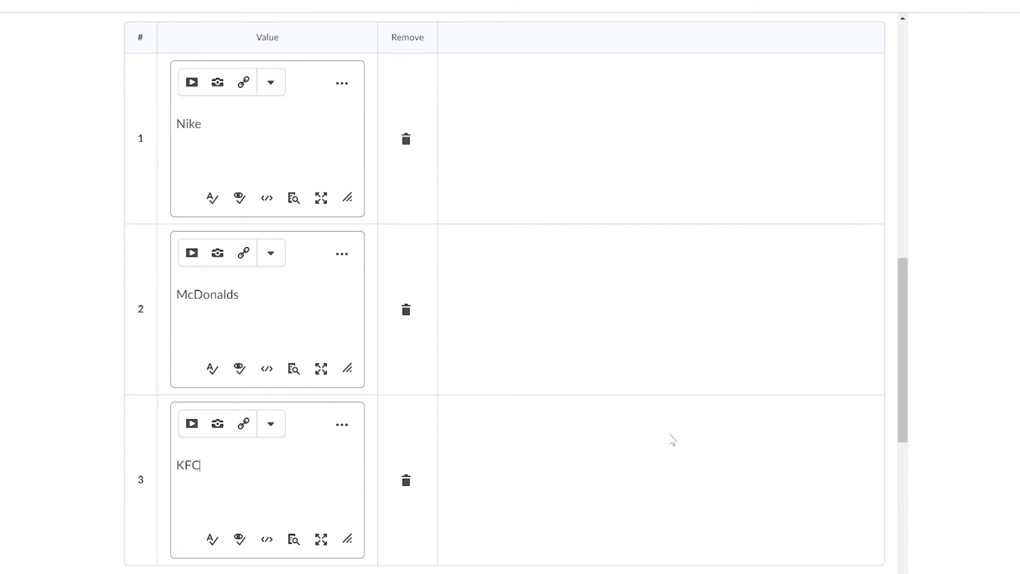
Enter "Just Do It." and "Love Ko 'To" as the values of the first two matches
{"action": "scroll", "coordinate": [674, 438], "scroll_direction": "down", "scroll_amount": 8}
{"action": "left_click", "coordinate": [255, 287]}
{"action": "type", "text": "Just Do"}
{"action": "type", "text": "Love Ko 'To"}
{"action": "scroll", "coordinate": [496, 432], "scroll_direction": "down", "scroll_amount": 1}
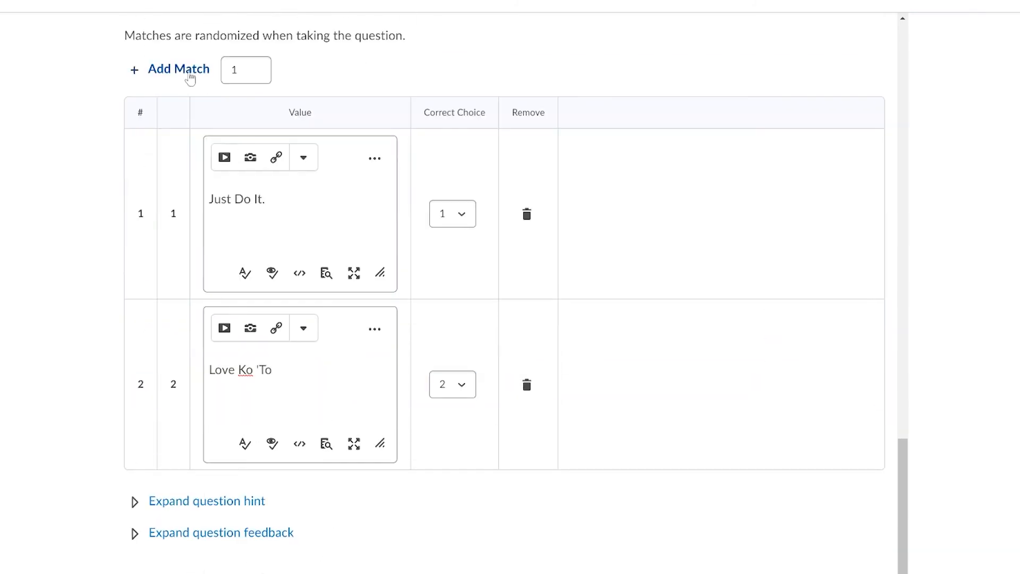
Add a third match with the "Finger Lickin'" tagline and preview the matching question
{"action": "scroll", "coordinate": [579, 314], "scroll_direction": "up", "scroll_amount": 12}
{"action": "scroll", "coordinate": [578, 317], "scroll_direction": "down", "scroll_amount": 12}
{"action": "left_click", "coordinate": [392, 319]}
{"action": "type", "text": "Finger Lickin' Go"}
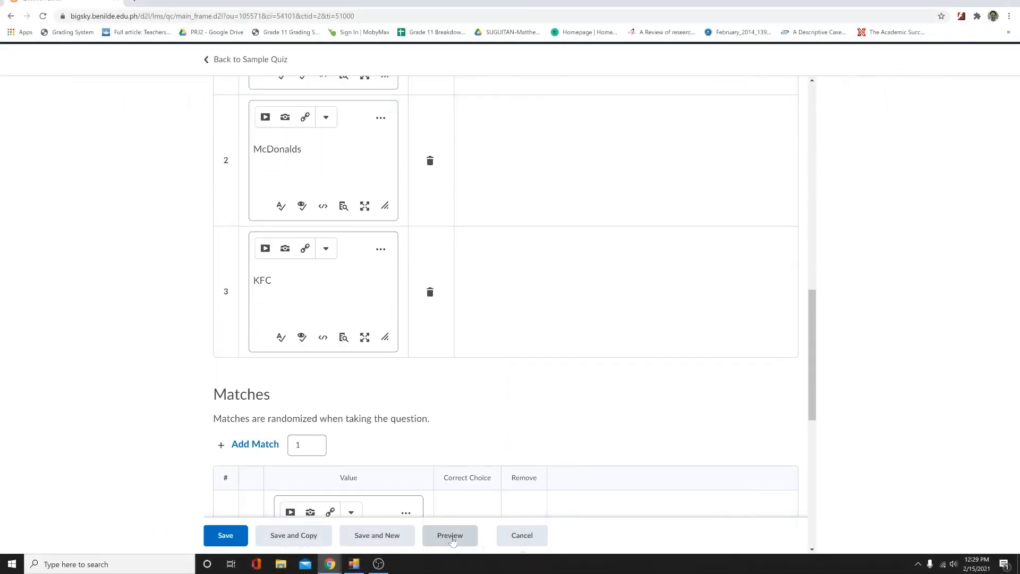
{"action": "left_click", "coordinate": [450, 535]}
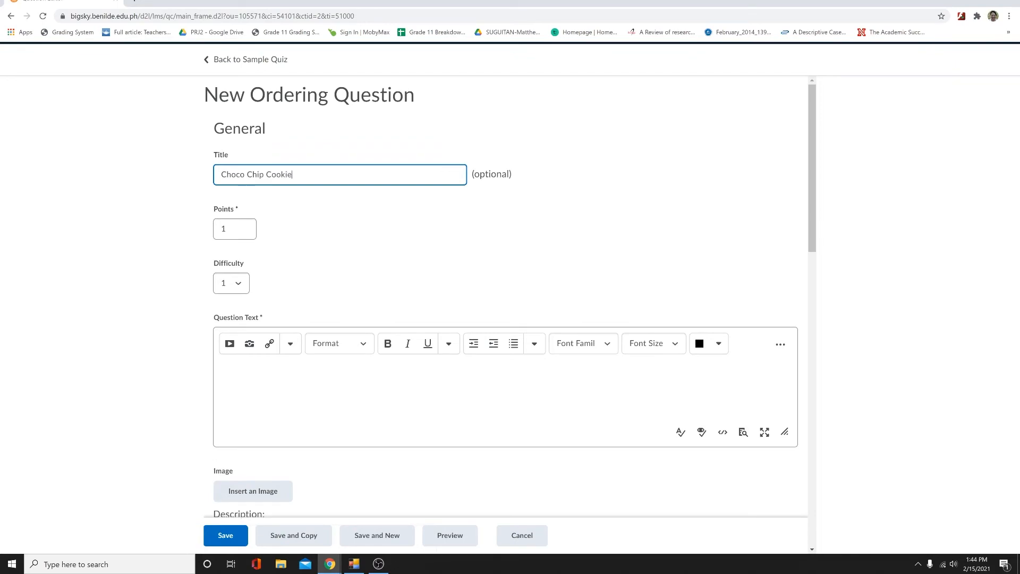
Title the ordering question "Choco Chip Cookie Steps" with 10 points, difficulty 2 and text asking to arrange the baking steps in correct order
{"action": "type", "text": "Steps"}
{"action": "key", "text": "Tab"}
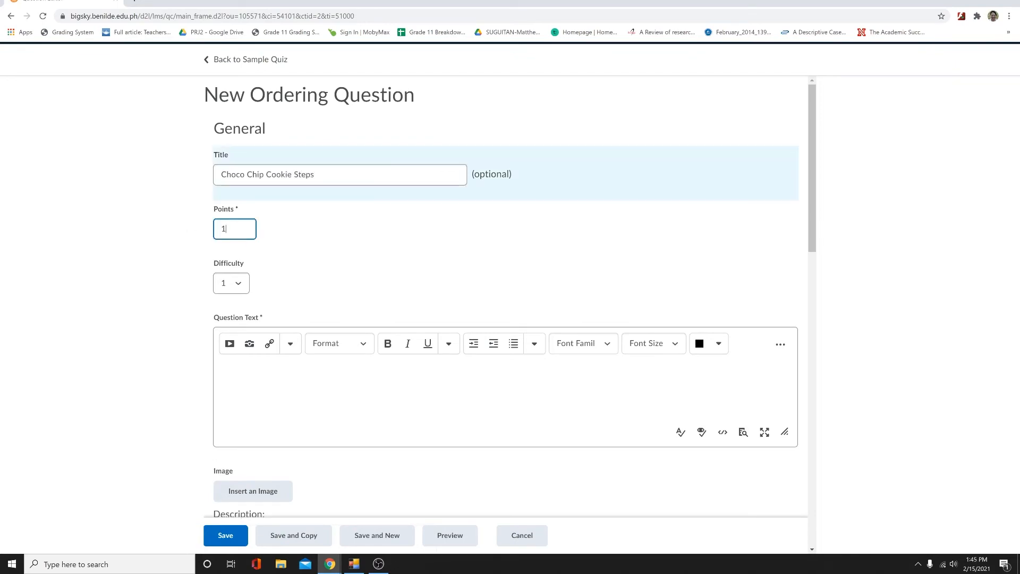
{"action": "type", "text": "10"}
{"action": "left_click", "coordinate": [231, 283]}
{"action": "left_click", "coordinate": [229, 310]}
{"action": "left_click", "coordinate": [344, 395]}
{"action": "type", "text": "Please arrange the steps on how to bake choco chip cookies in correct order."}
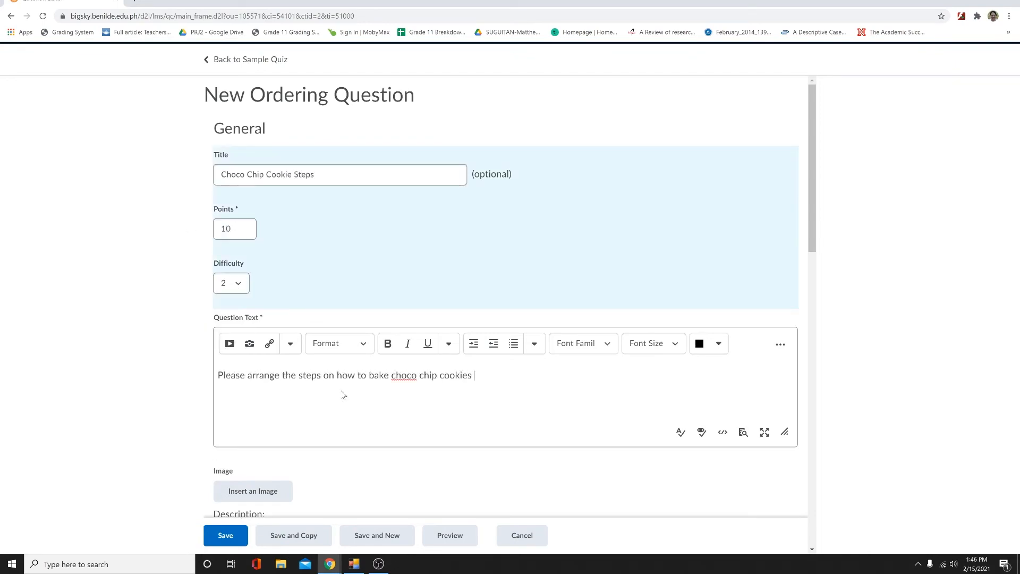
Set the grading to Equally weighted and enter "Combine all dry ingredients except sugars. Set aside." as the first item
{"action": "scroll", "coordinate": [343, 395], "scroll_direction": "down", "scroll_amount": 7}
{"action": "left_click", "coordinate": [218, 268]}
{"action": "scroll", "coordinate": [220, 275], "scroll_direction": "down", "scroll_amount": 3}
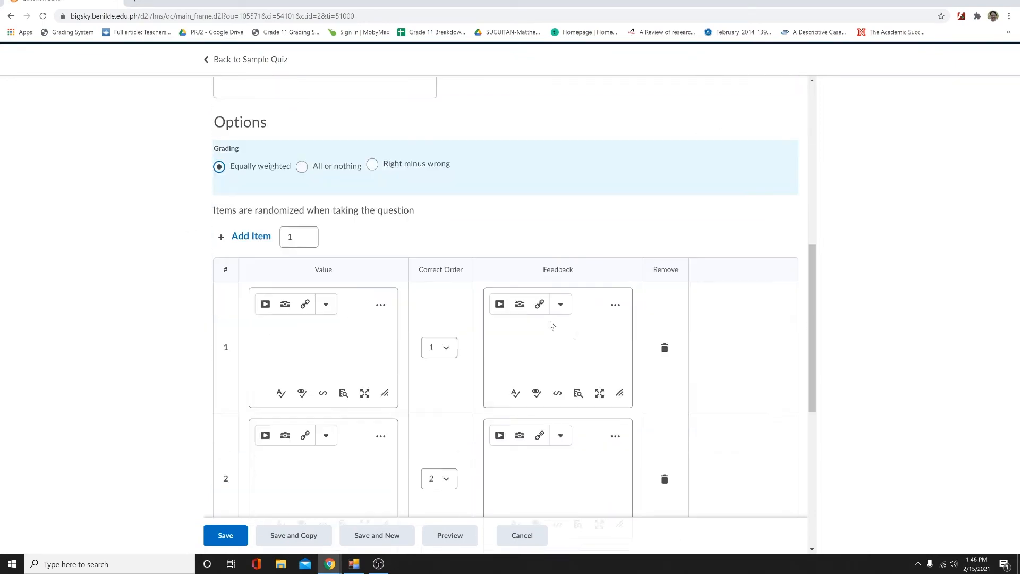
{"action": "left_click", "coordinate": [308, 298]}
{"action": "type", "text": "Combine all dry ingredients except sugars. Set aside."}
Enter "When butter is melted, mix in white and brown sugar, egg and vanilla. Do not overmix." as the second item
{"action": "left_click", "coordinate": [318, 413]}
{"action": "type", "text": "When butter is melted"}
{"action": "type", "text": ", mix in white and brown "}
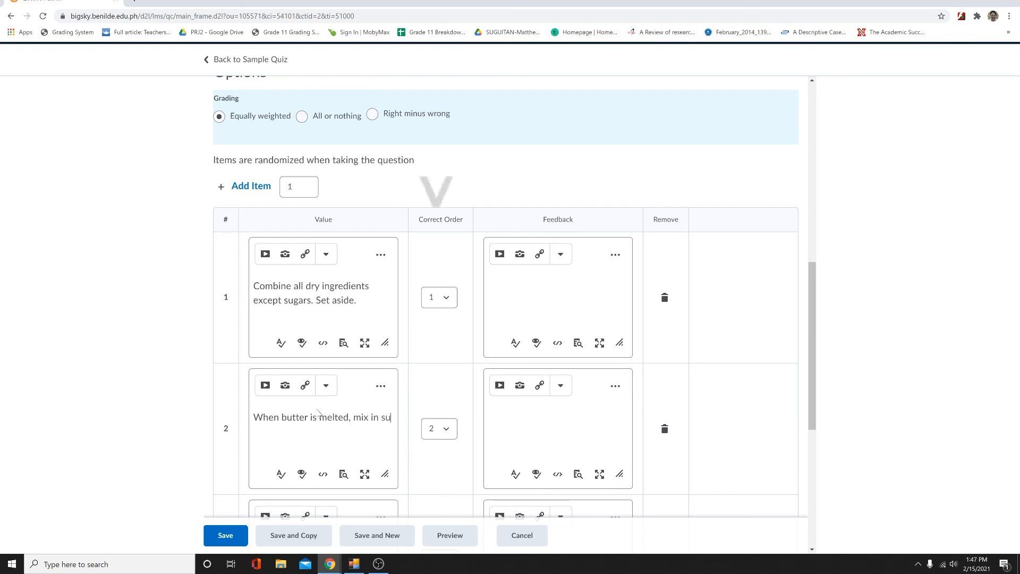
{"action": "type", "text": "sugar, egg and vanilla. Do not over mix"}
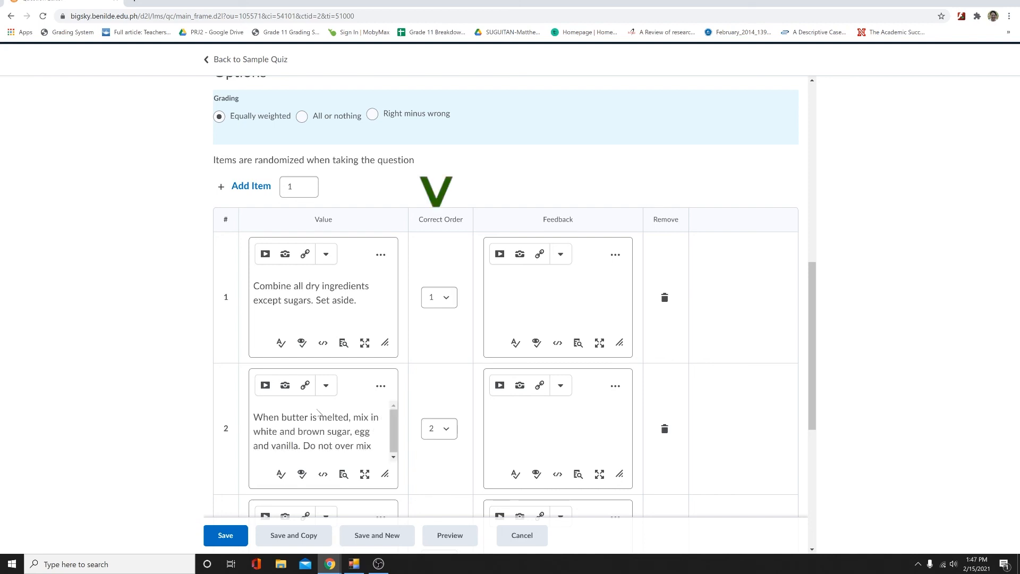
{"action": "type", "text": "ix"}
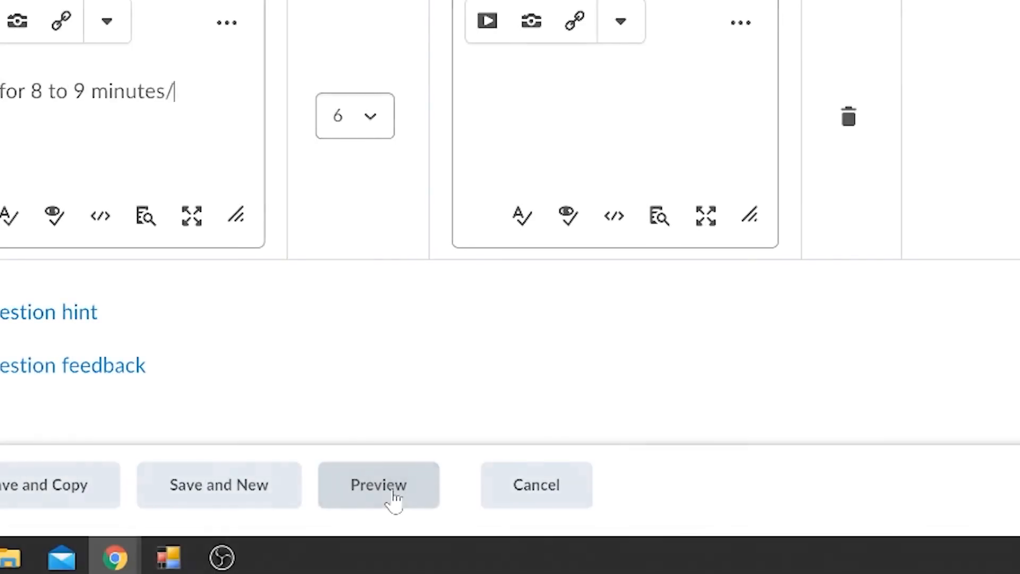
Preview the ordering question as it appears when taken and graded, and close the preview
{"action": "left_click", "coordinate": [456, 538]}
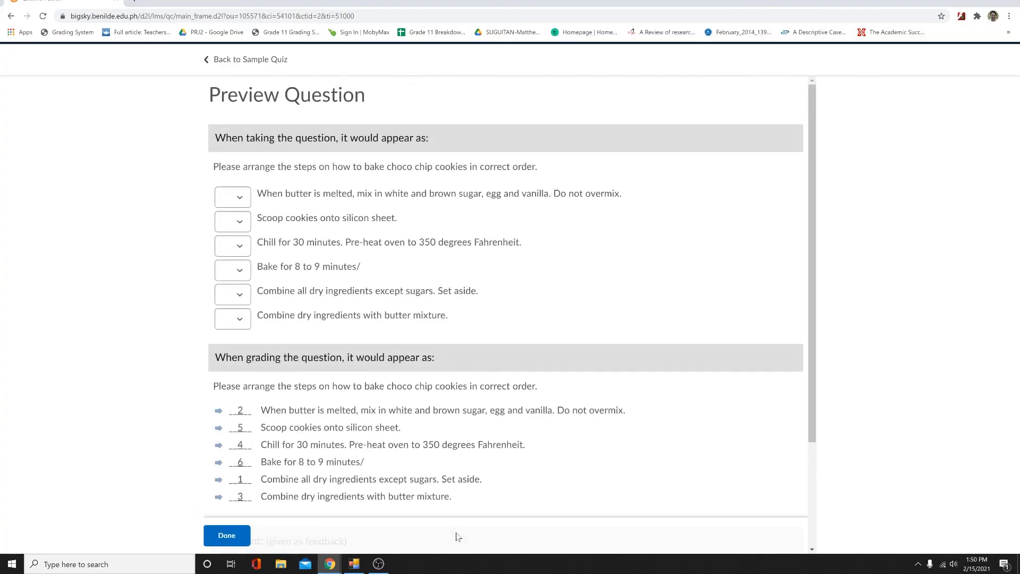
{"action": "key", "text": "Escape"}
{"action": "left_click", "coordinate": [223, 530]}
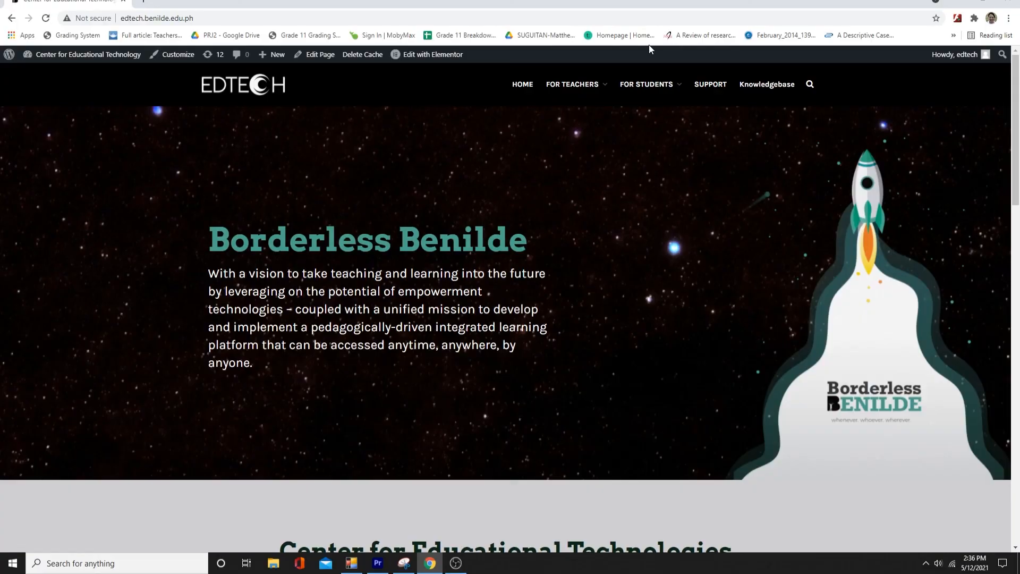
Open the Mentoring Request page for teachers on the EdTech website
{"action": "mouse_move", "coordinate": [575, 85]}
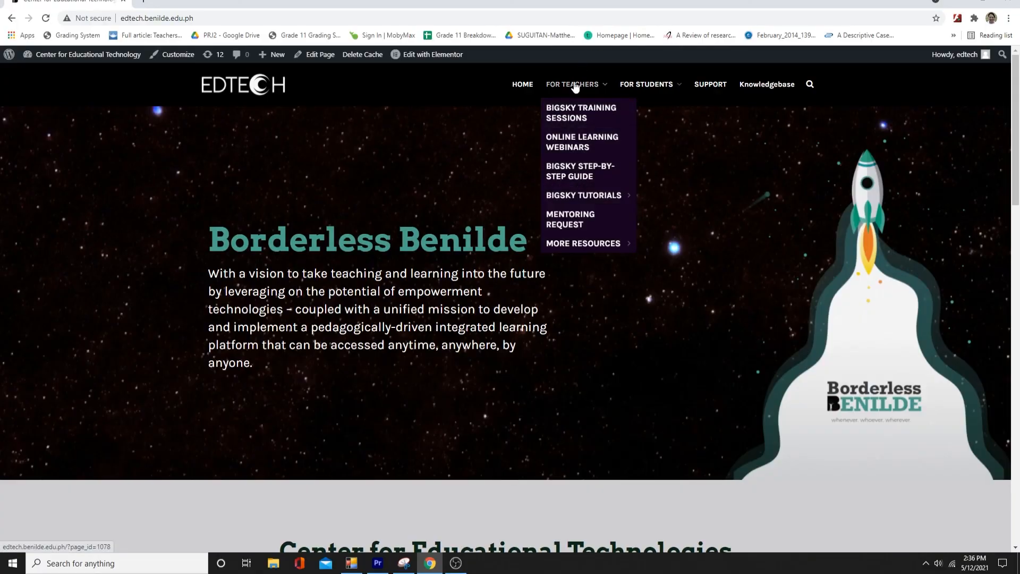
{"action": "left_click", "coordinate": [579, 219]}
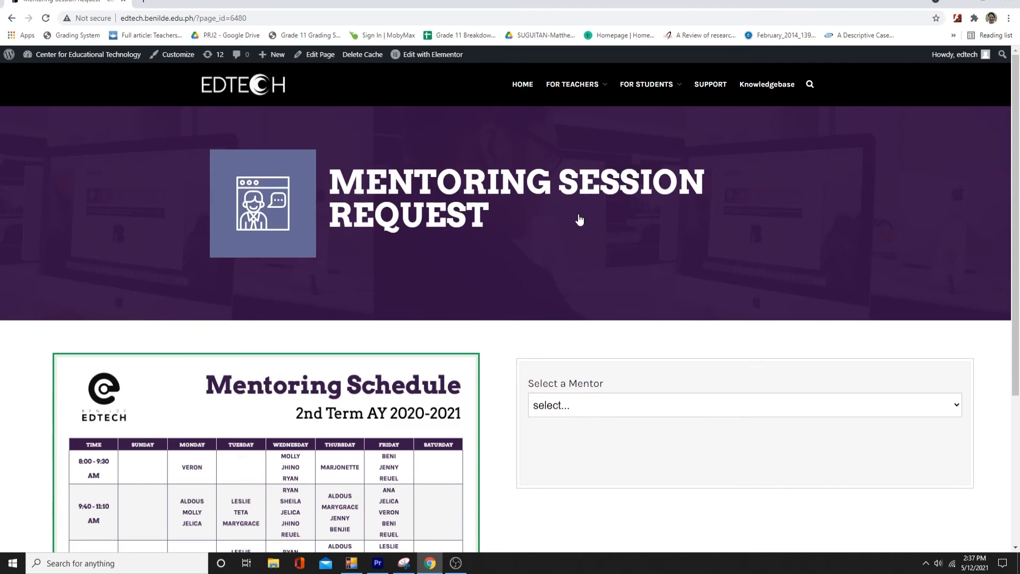